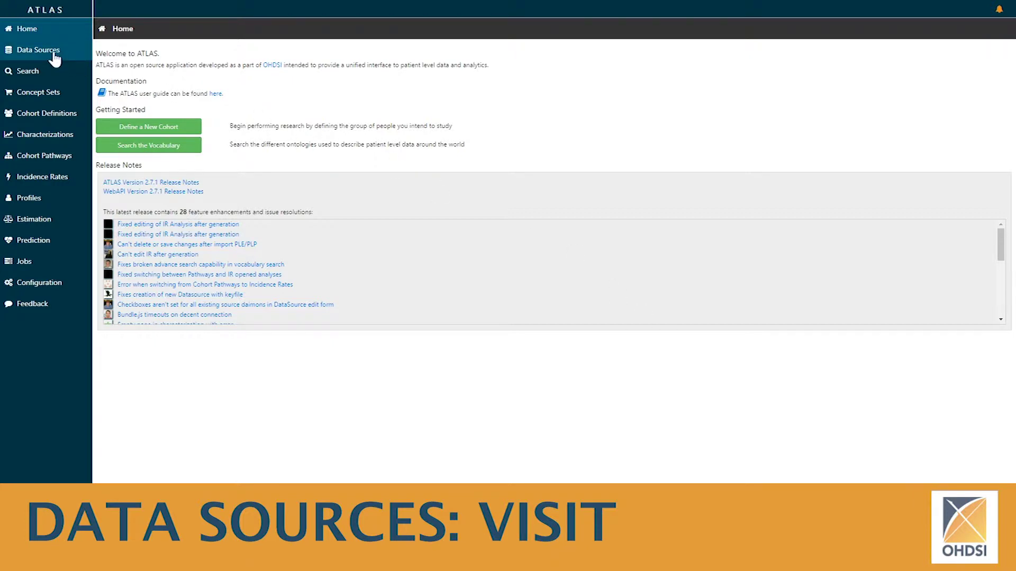
# Step: Go to the Data Sources page from the left sidebar
pyautogui.click(36, 56)
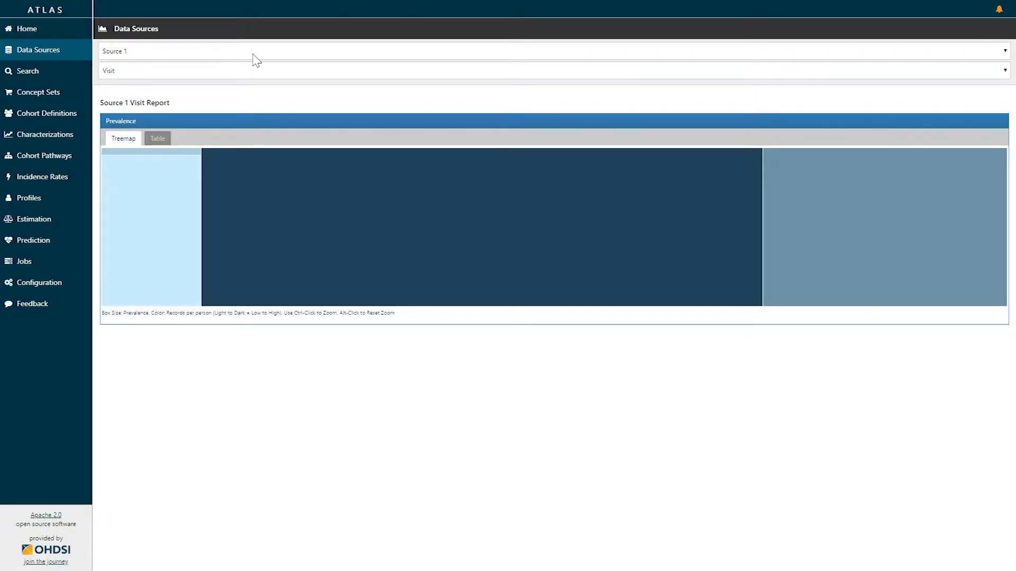
# Step: Select Source 1 as the data source and choose the Visit report
pyautogui.click(254, 56)
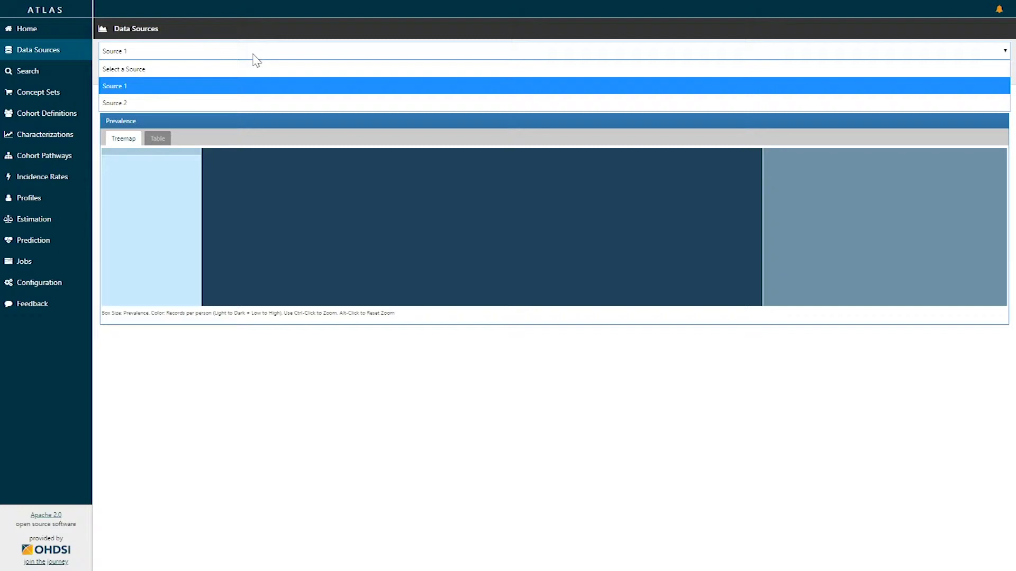
pyautogui.click(248, 88)
pyautogui.click(236, 72)
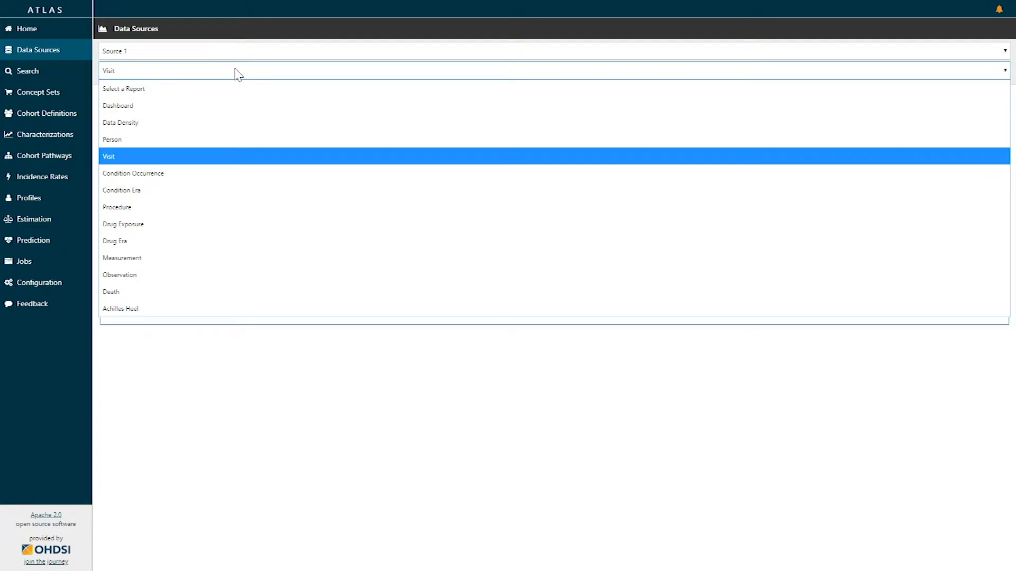
pyautogui.click(225, 160)
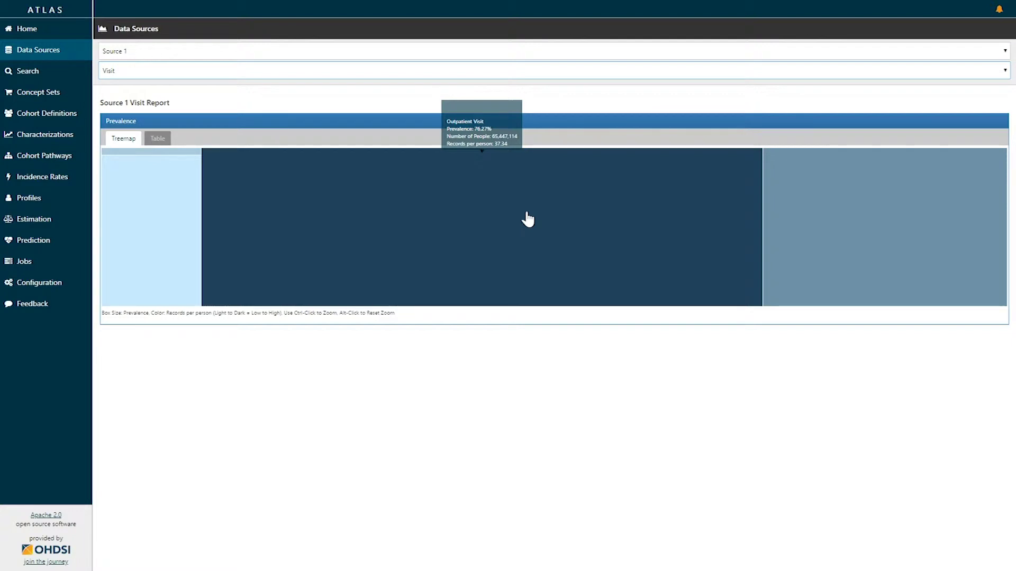
pyautogui.moveTo(151, 226)
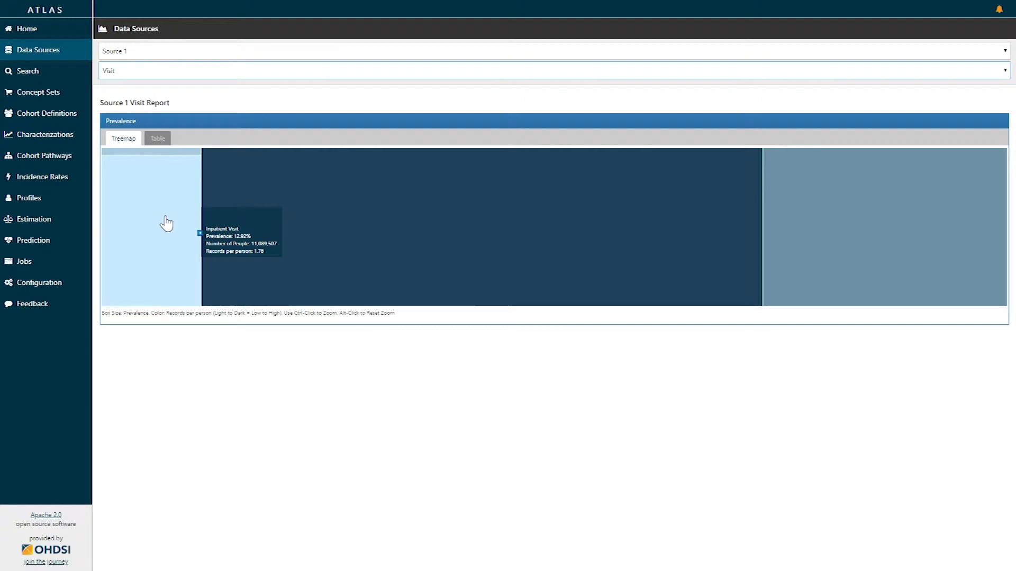
# Step: Switch the Visit prevalence panel to table view
pyautogui.click(159, 139)
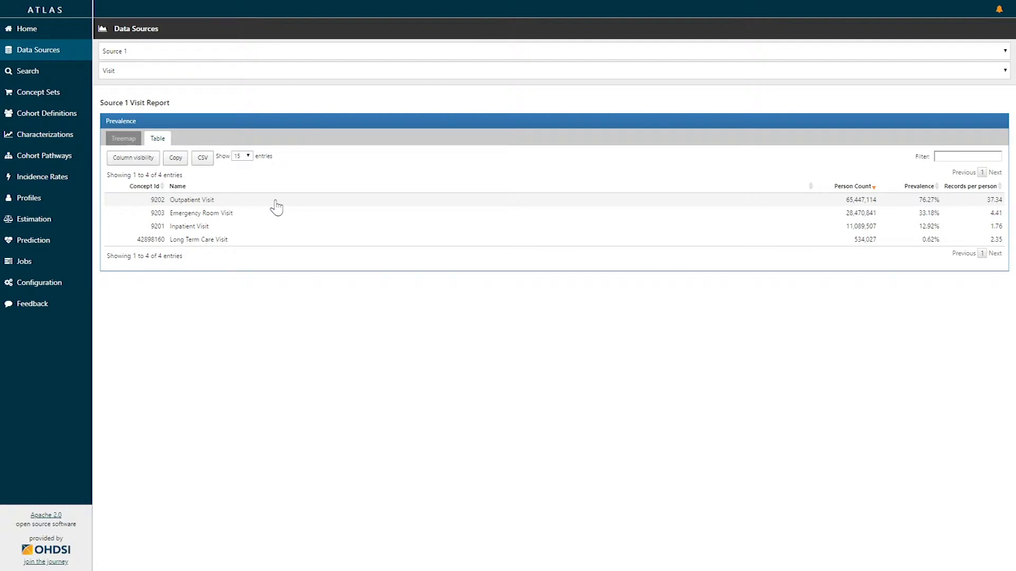
# Step: Drill down into the Outpatient Visit row of the visit table
pyautogui.click(275, 203)
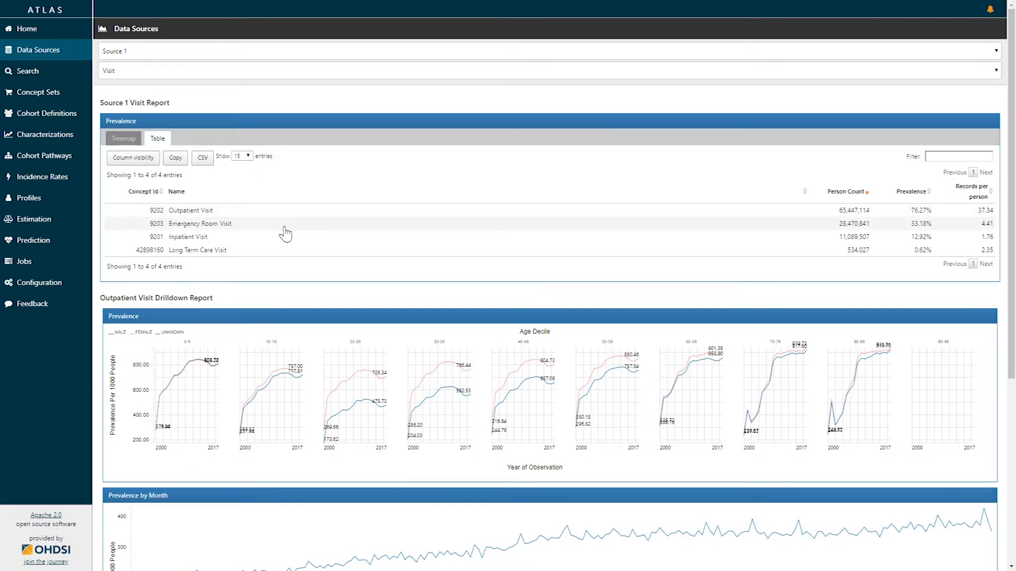
pyautogui.scroll(-3, 300, 298)
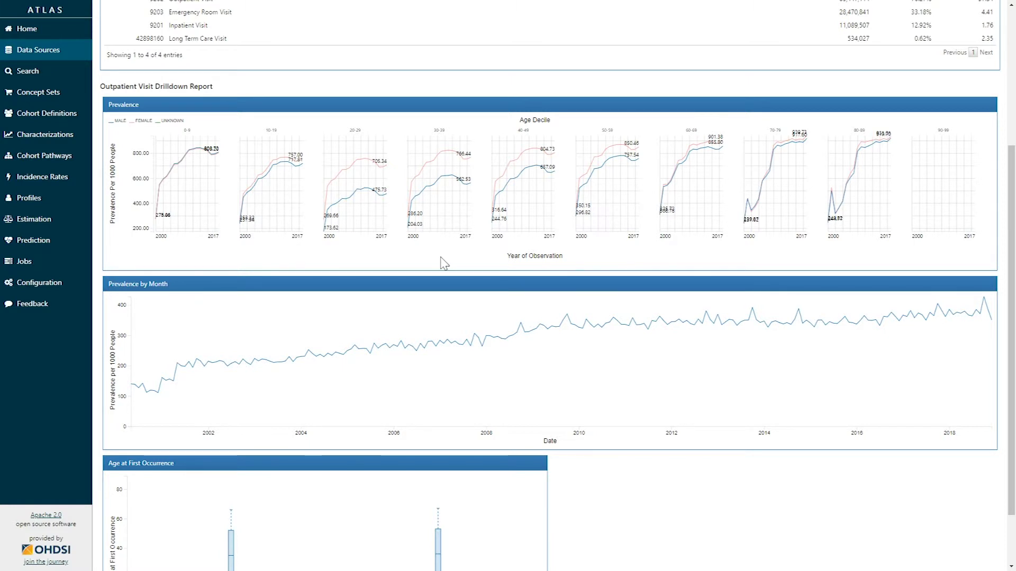
pyautogui.moveTo(433, 208)
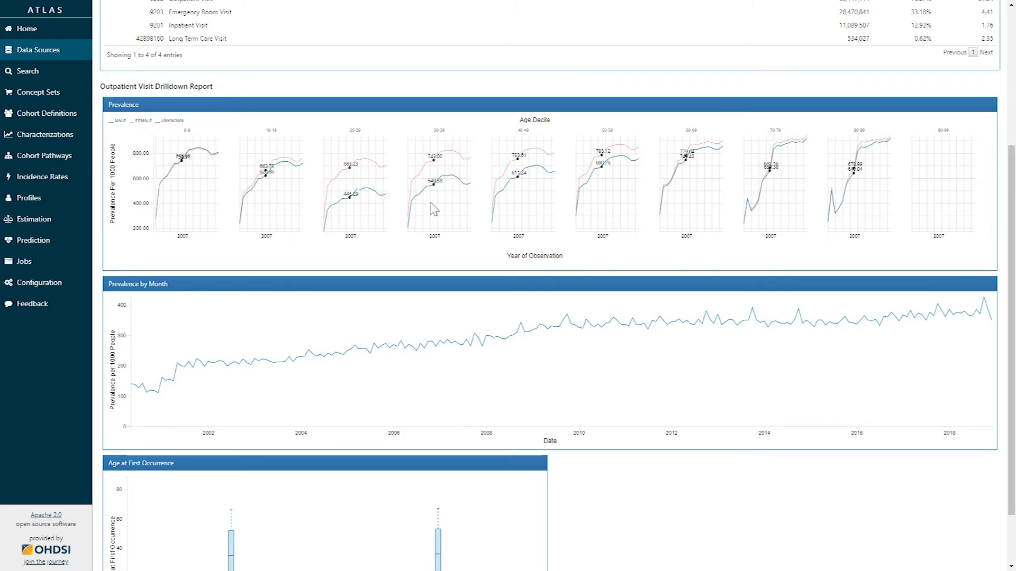
pyautogui.scroll(-1, 269, 286)
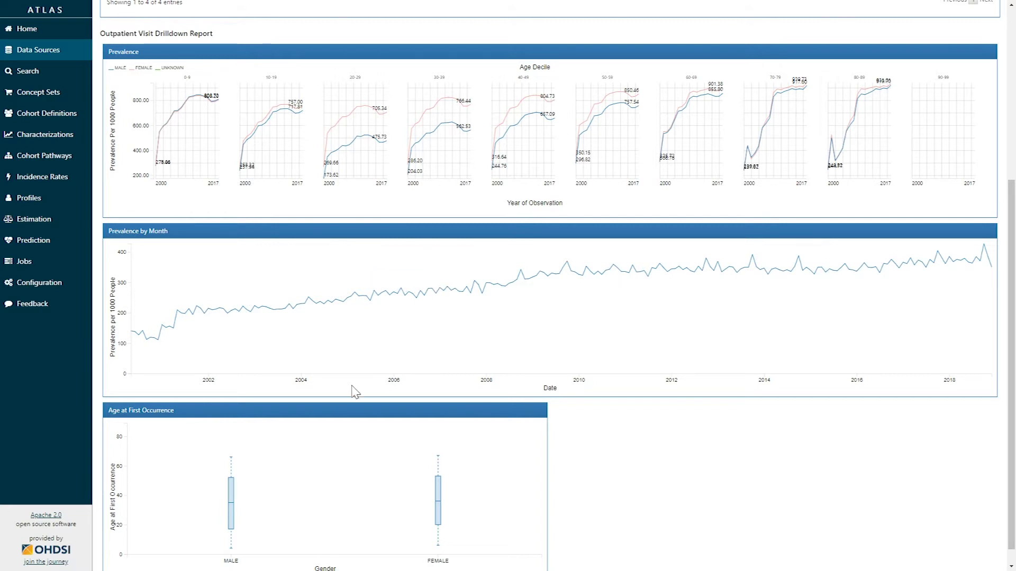
pyautogui.scroll(-1, 350, 440)
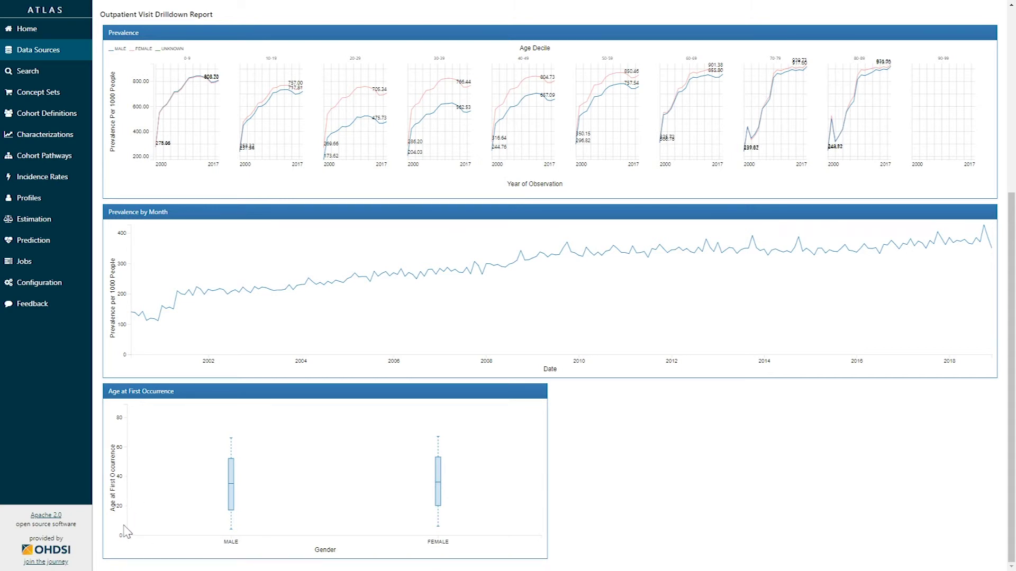
pyautogui.moveTo(231, 502)
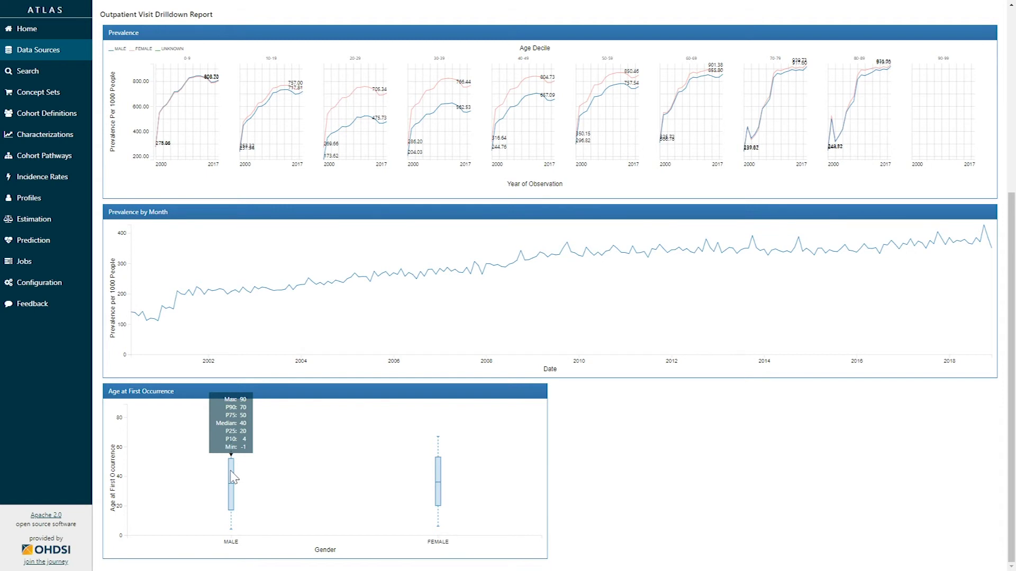
pyautogui.scroll(3, 560, 460)
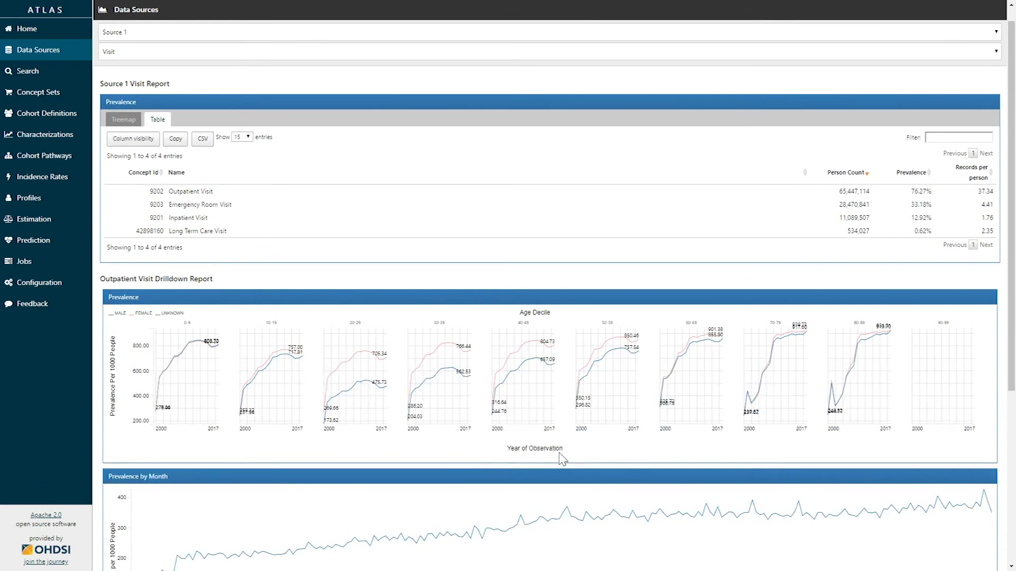
pyautogui.scroll(1, 559, 459)
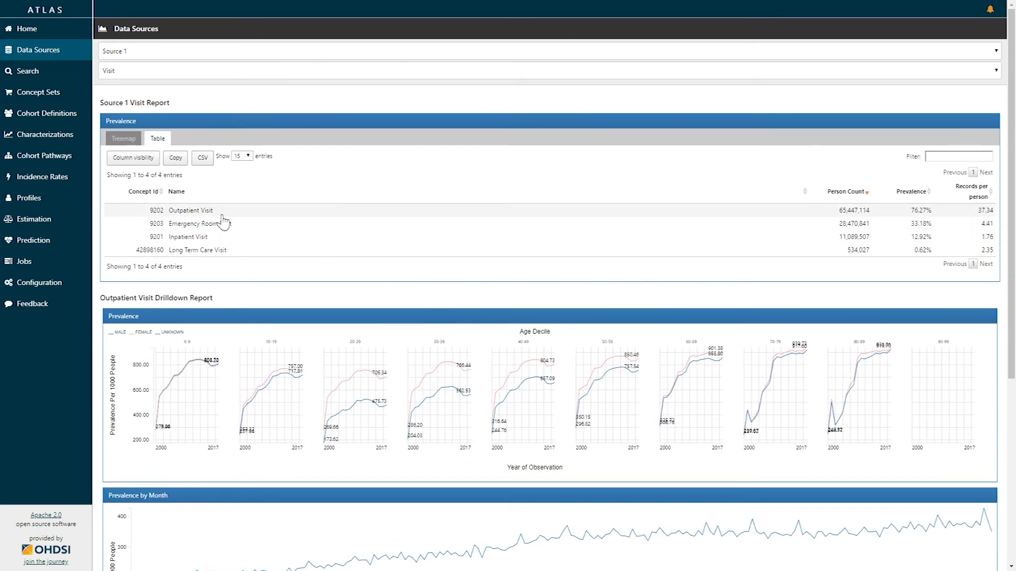
# Step: Drill down into the Inpatient Visit row of the visit table
pyautogui.click(220, 236)
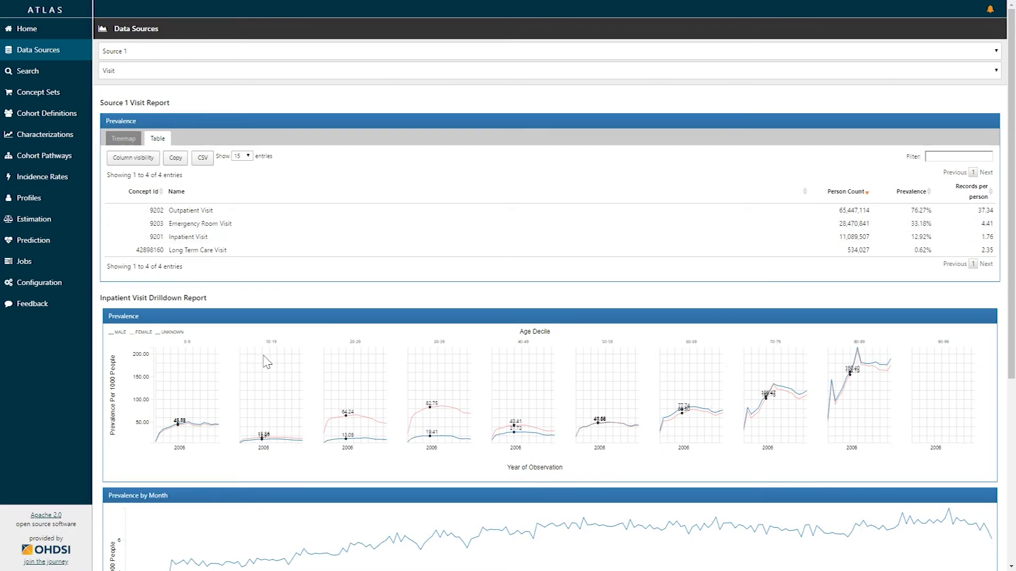
pyautogui.scroll(-3, 265, 358)
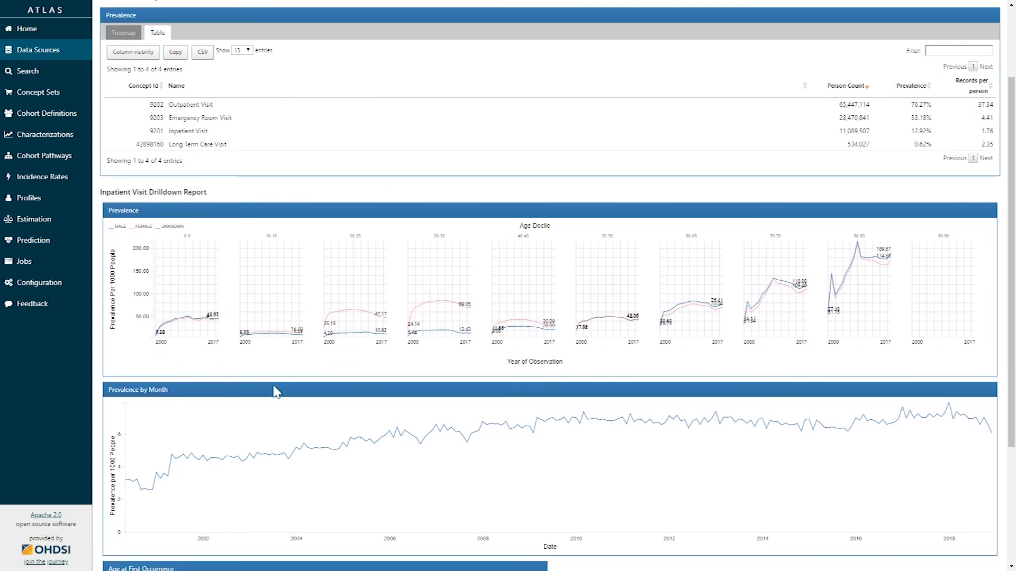
pyautogui.scroll(-2, 273, 389)
pyautogui.scroll(5, 272, 387)
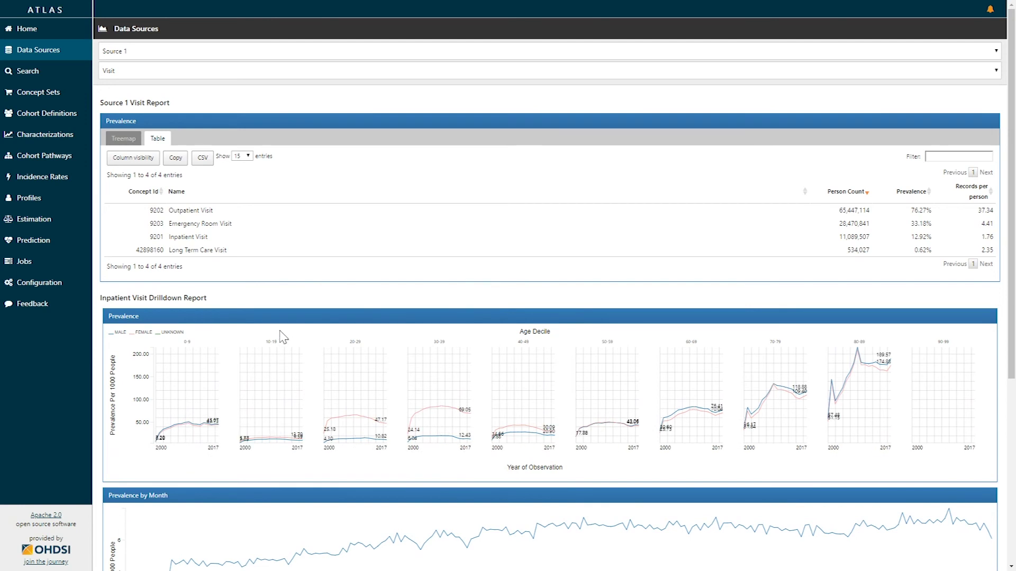